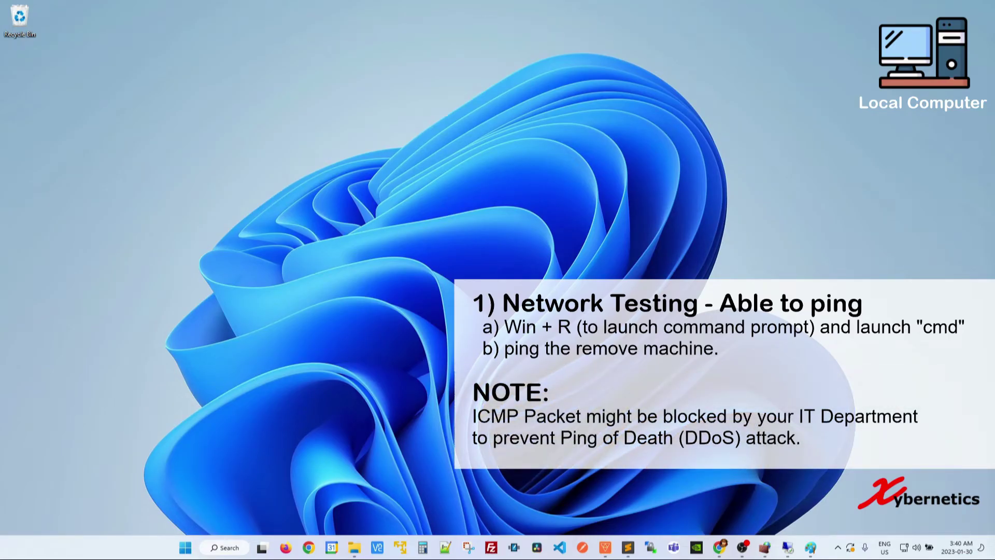
Launch Command Prompt with cmd, ping the remote machine at 192.168.50.192, and inspect the first reply line.
key(super+r)
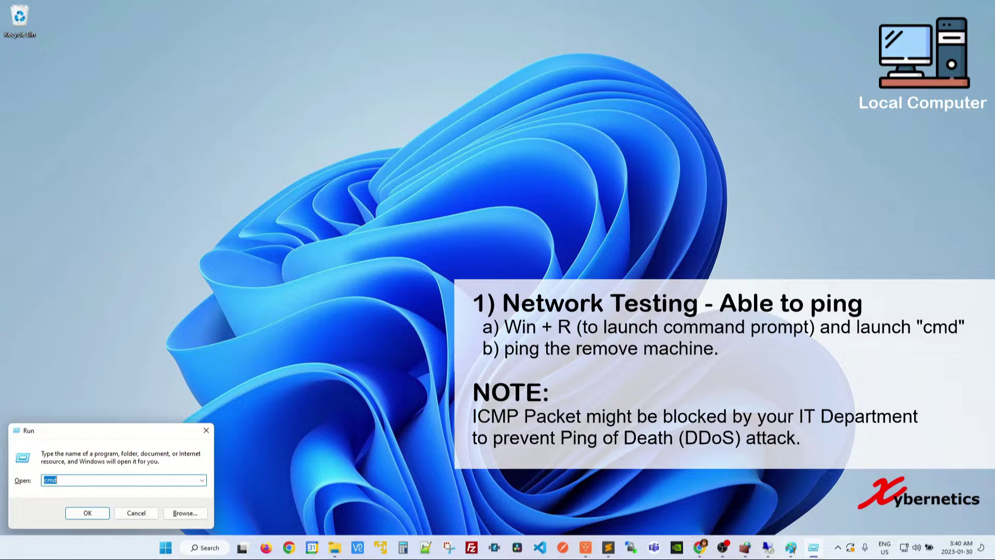
key(Return)
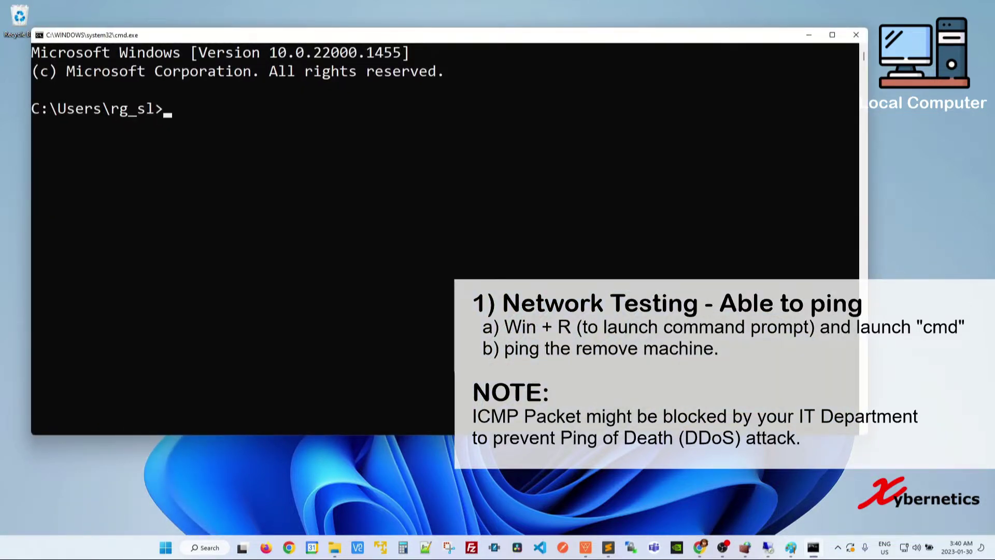
text(ping 192.168)
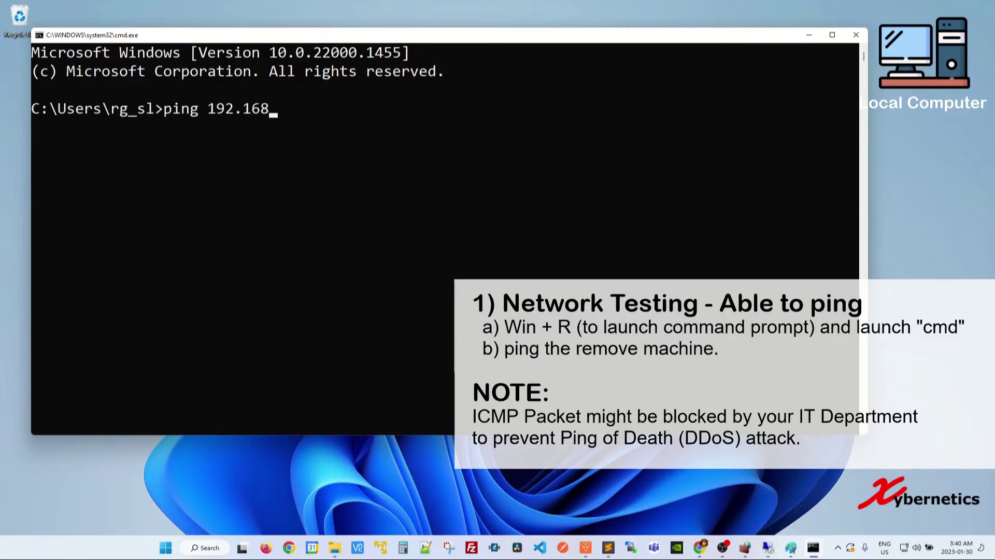
text(.50.192)
key(Return)
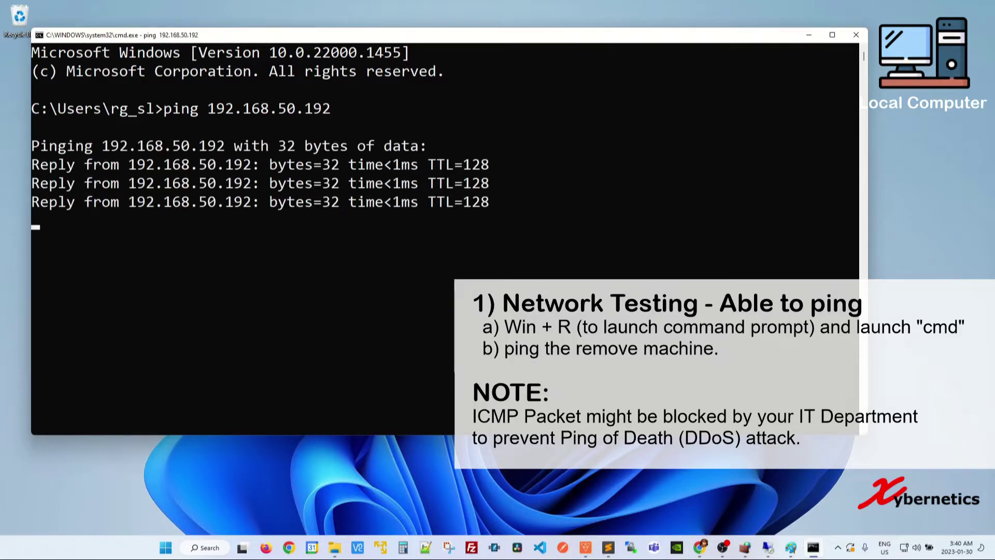
drag(32, 165, 252, 165)
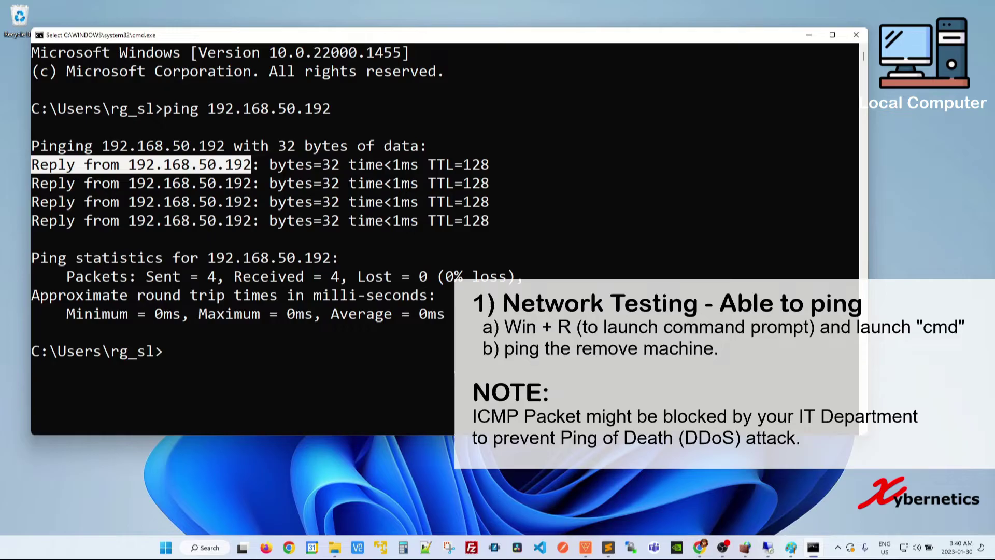
key(Escape)
Ping 192.168.1.192 for comparison, interrupt the running ping, and close Command Prompt.
key(Up)
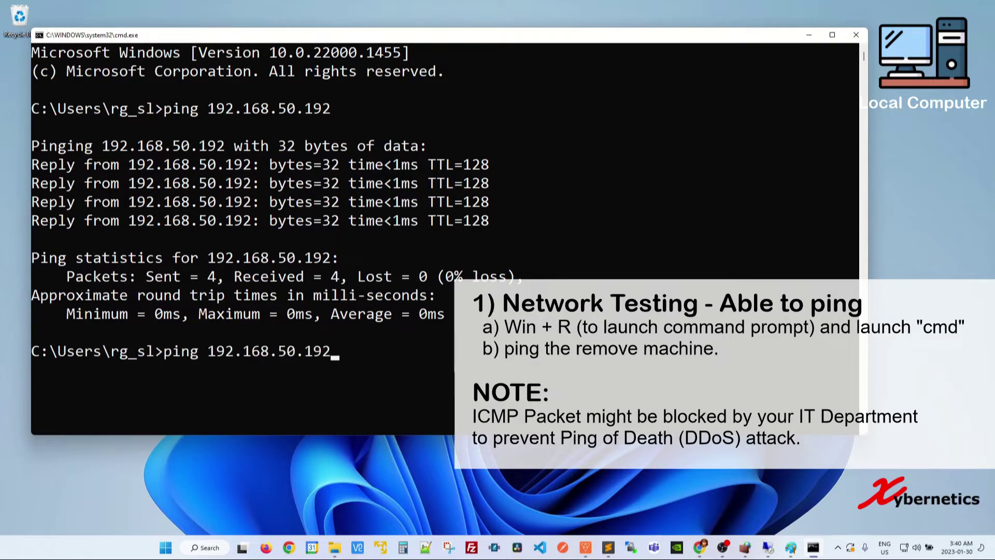
key(Left)
key(Left)
key(Left)
key(Left)
key(BackSpace)
key(BackSpace)
text(1)
key(Return)
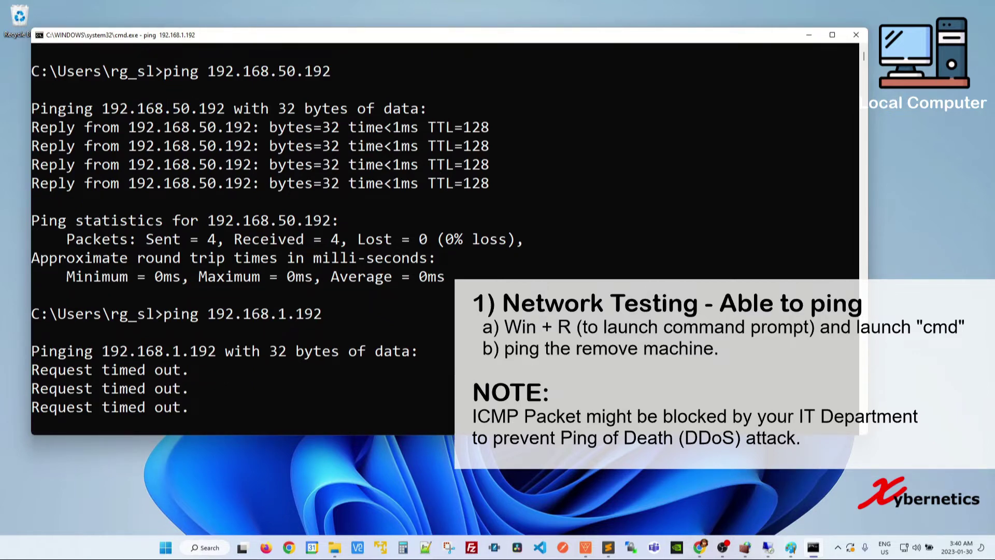
key(ctrl+c)
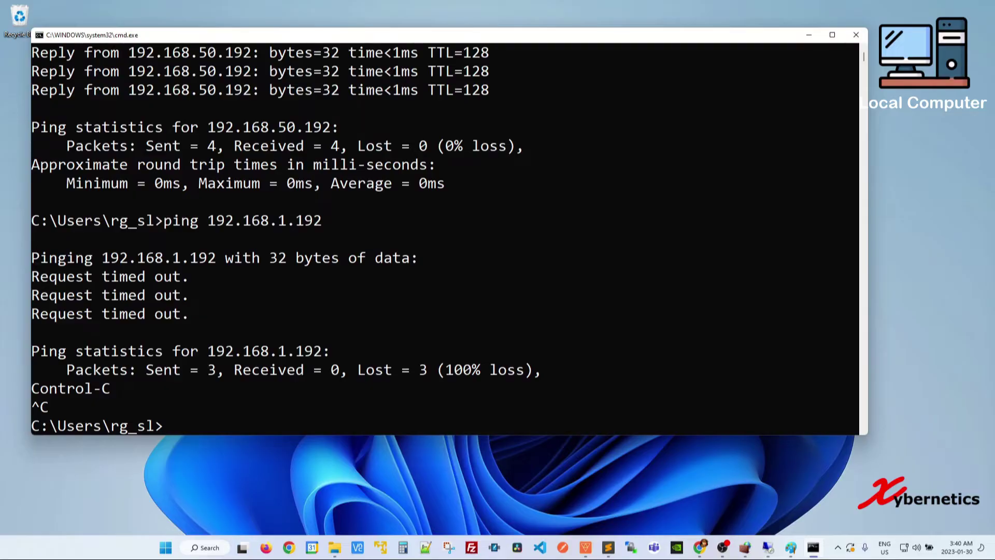
drag(40, 90, 199, 89)
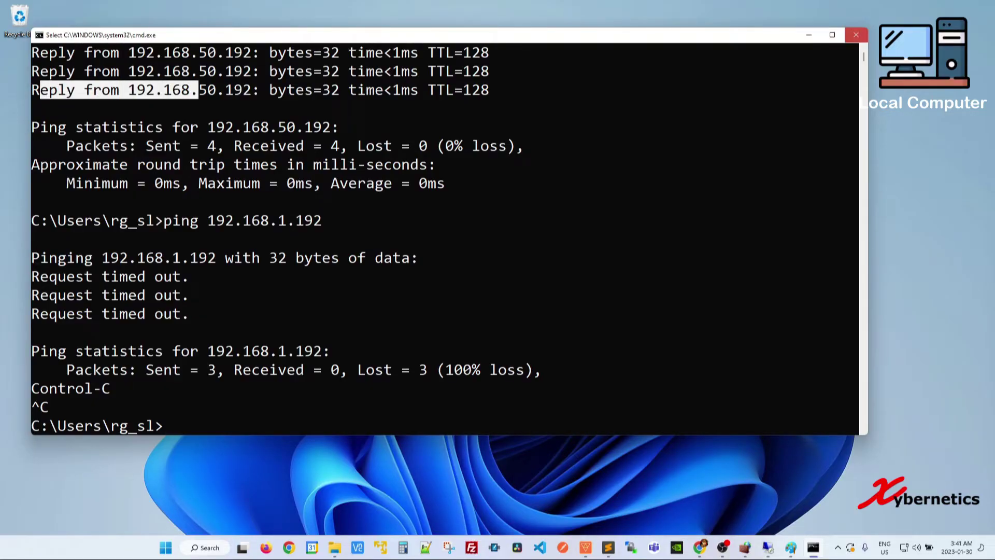
click(855, 35)
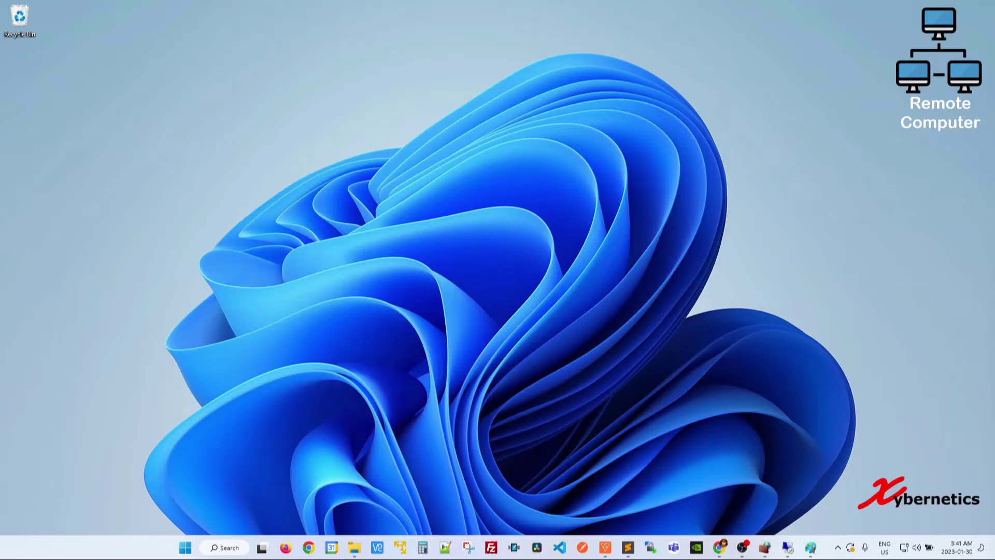
Launch sysdm.cpl and set the Remote Desktop option to allow remote connections to this computer.
key(super+r)
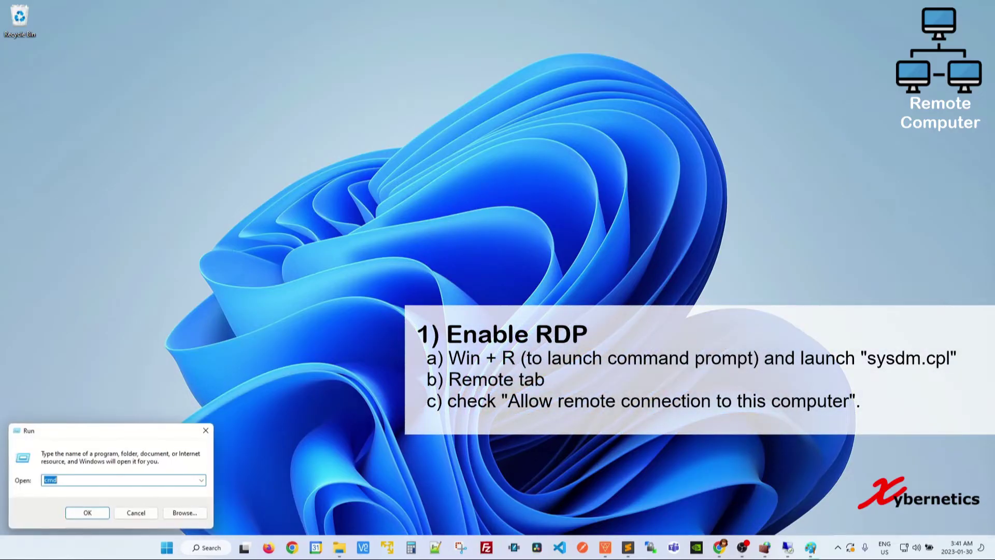
key(alt+Tab)
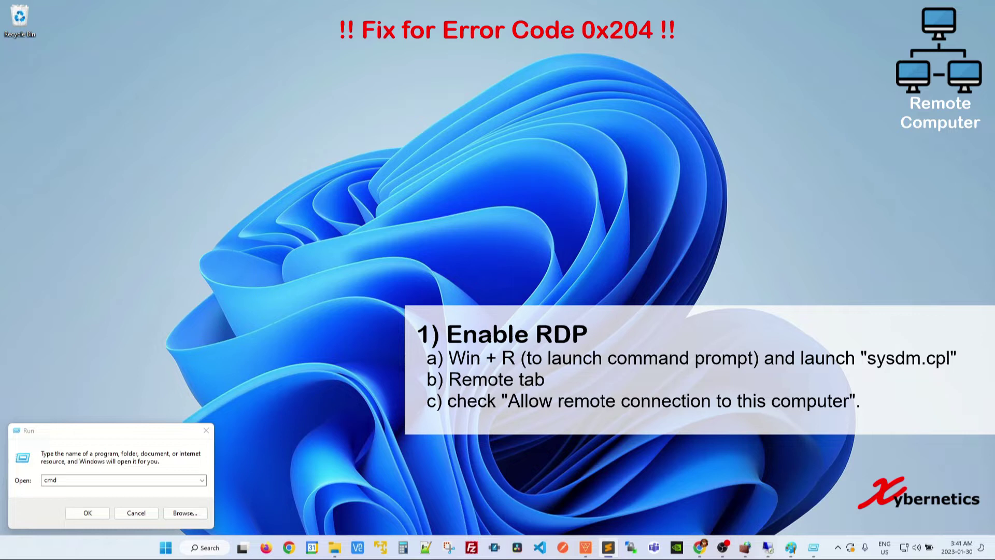
text(sysdm.cpl)
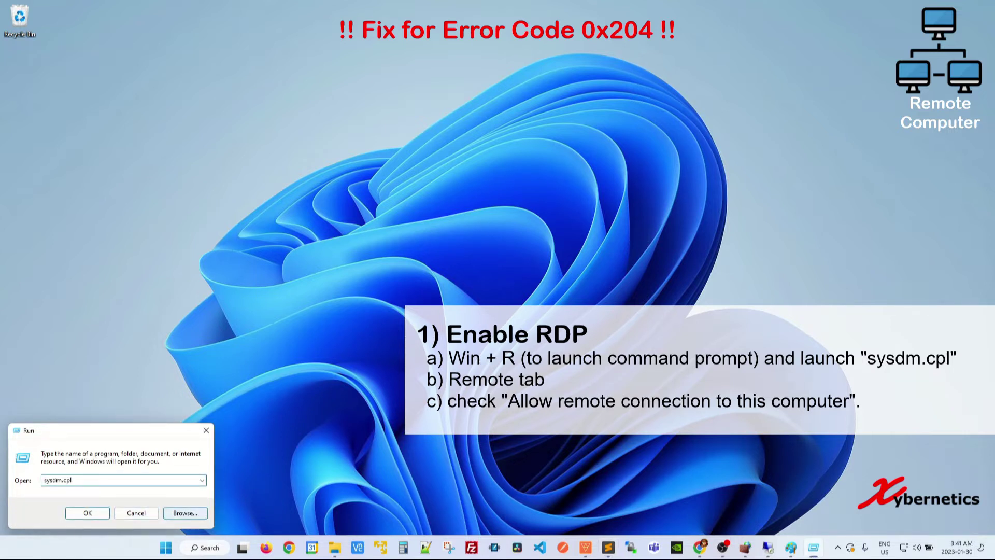
key(Return)
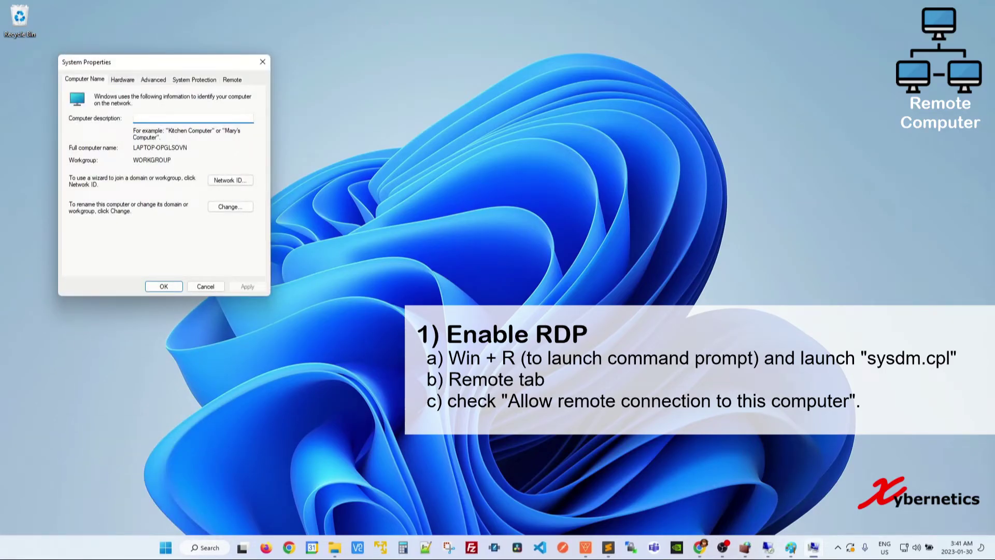
click(231, 79)
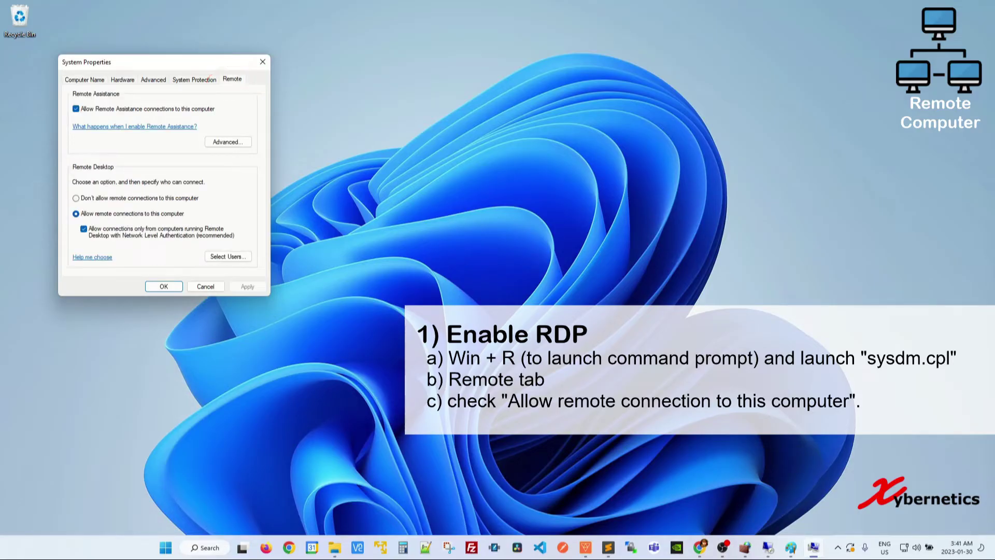
click(76, 213)
click(164, 286)
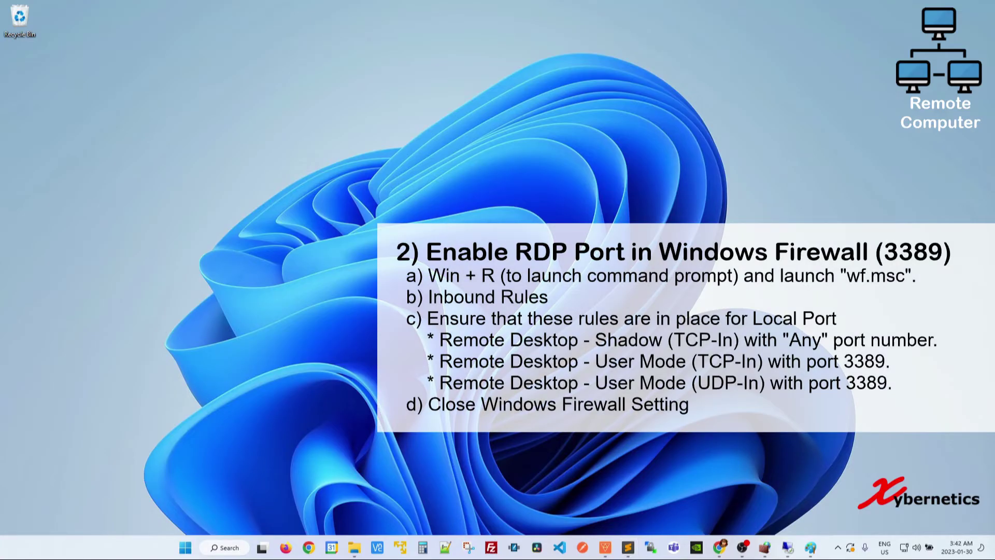
Launch wf.msc in a maximized window and display the firewall's Inbound Rules.
key(super+r)
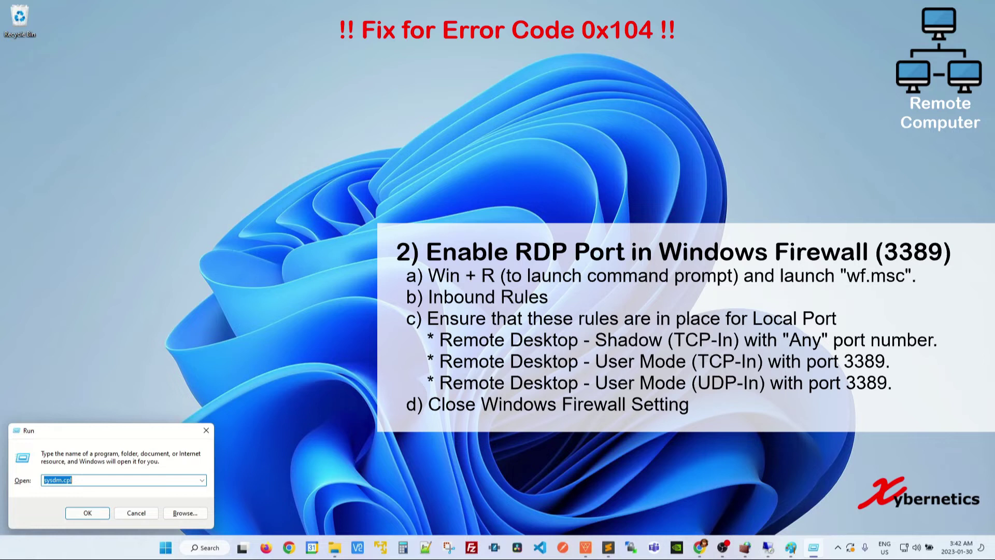
text(wf.ms)
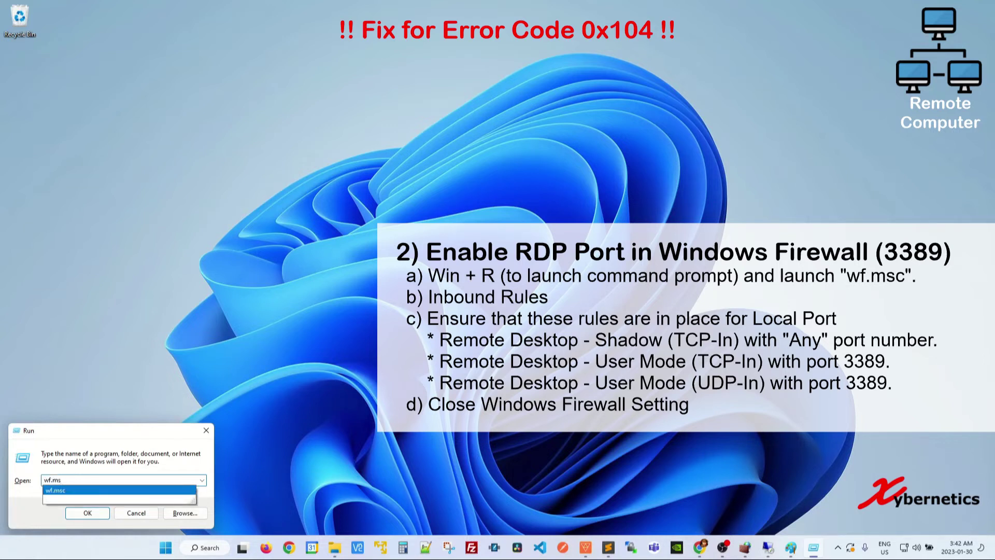
text(c)
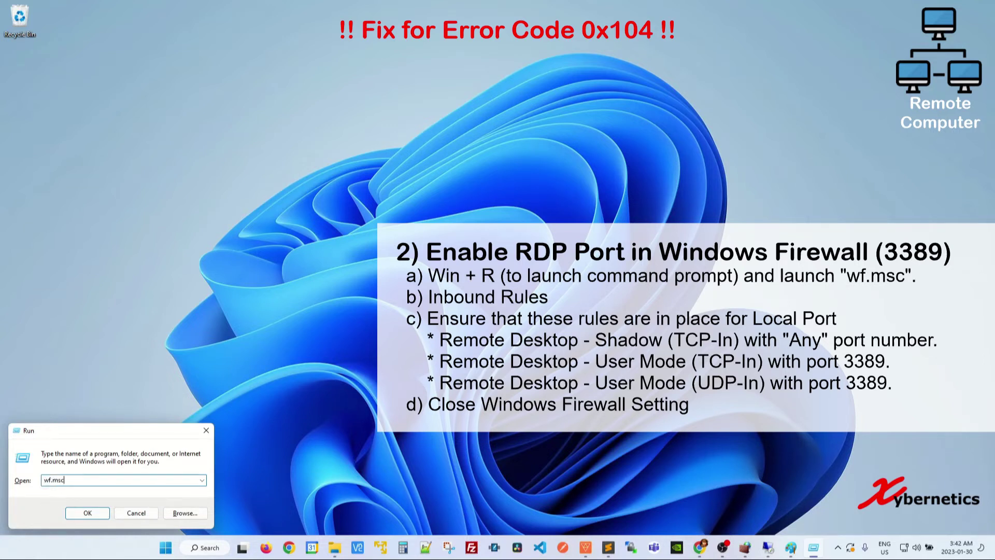
key(Return)
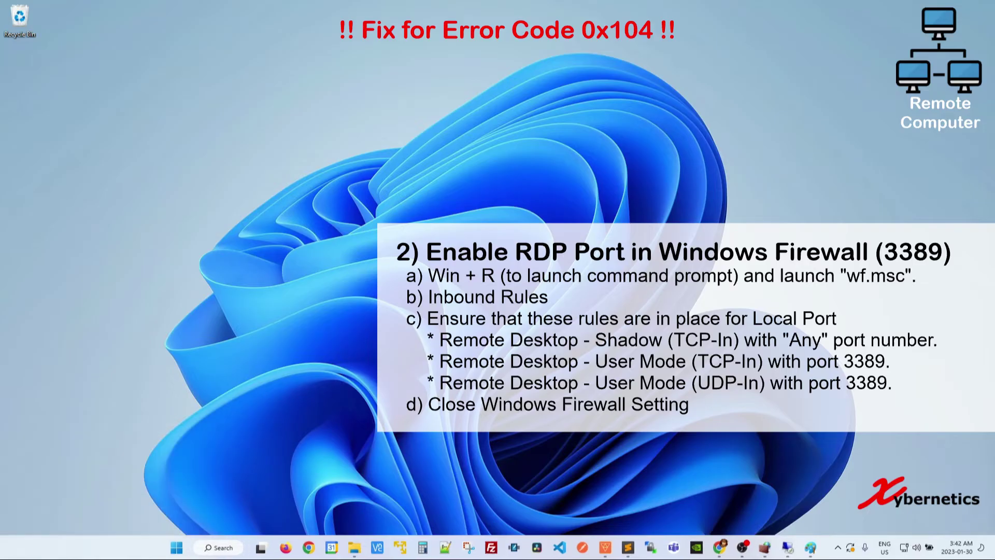
key(super+Up)
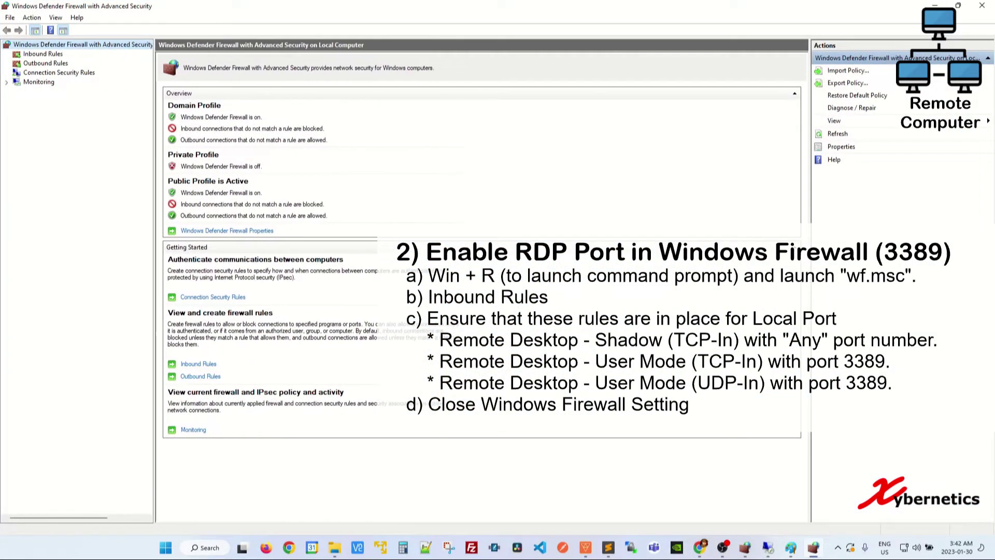
click(42, 54)
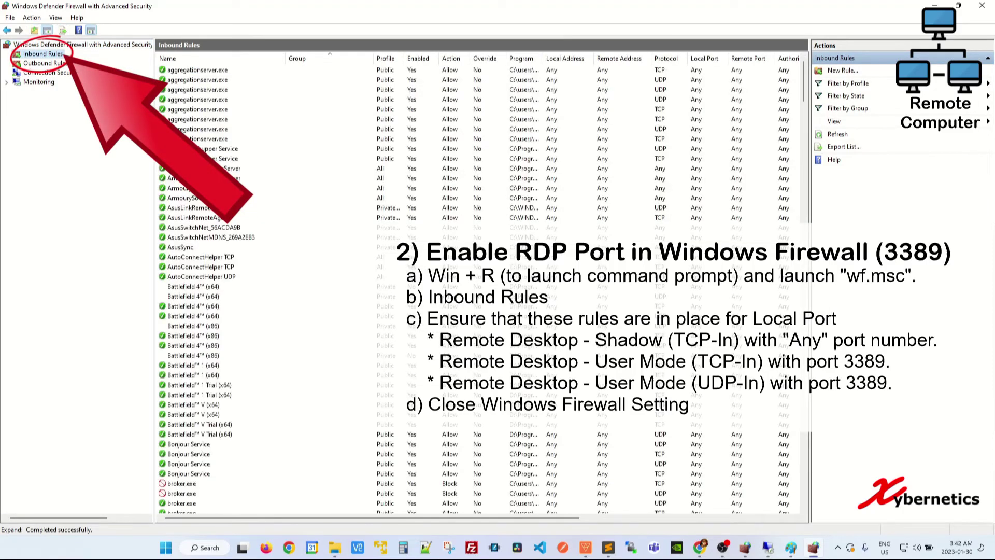
Check the Remote Desktop Shadow (TCP-In), User Mode (TCP-In) and User Mode (UDP-In) inbound rules and their local ports, and close the firewall window.
click(197, 119)
key(r)
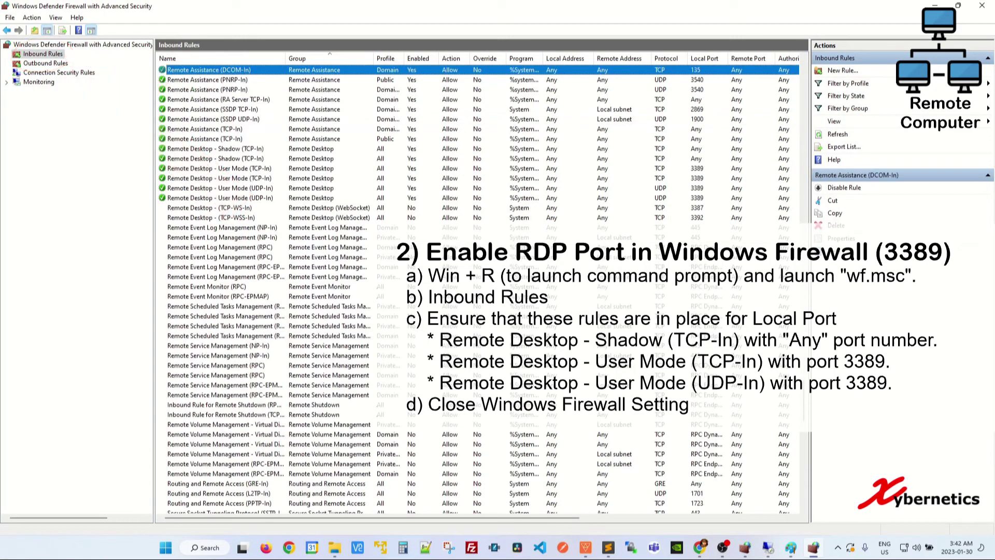
click(215, 149)
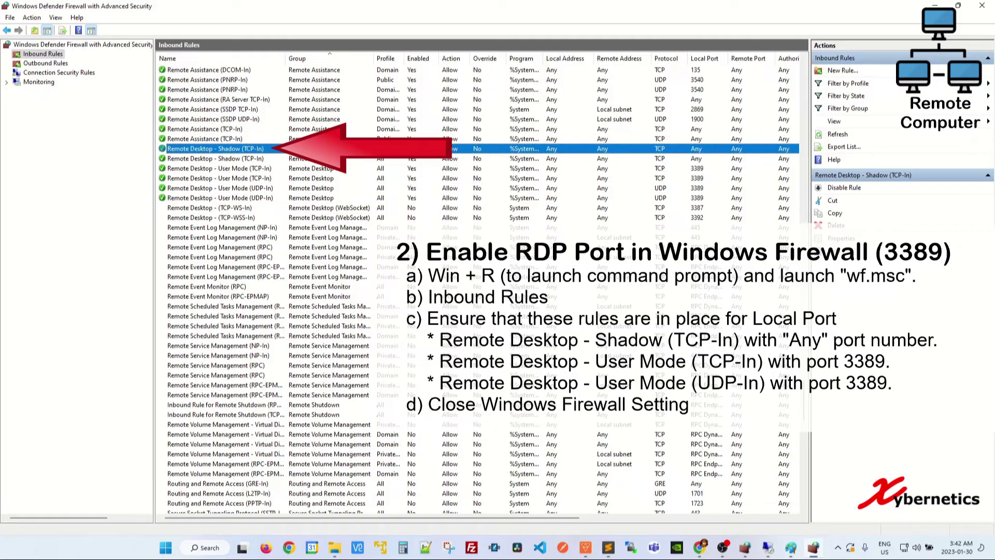
ctrl+click(219, 168)
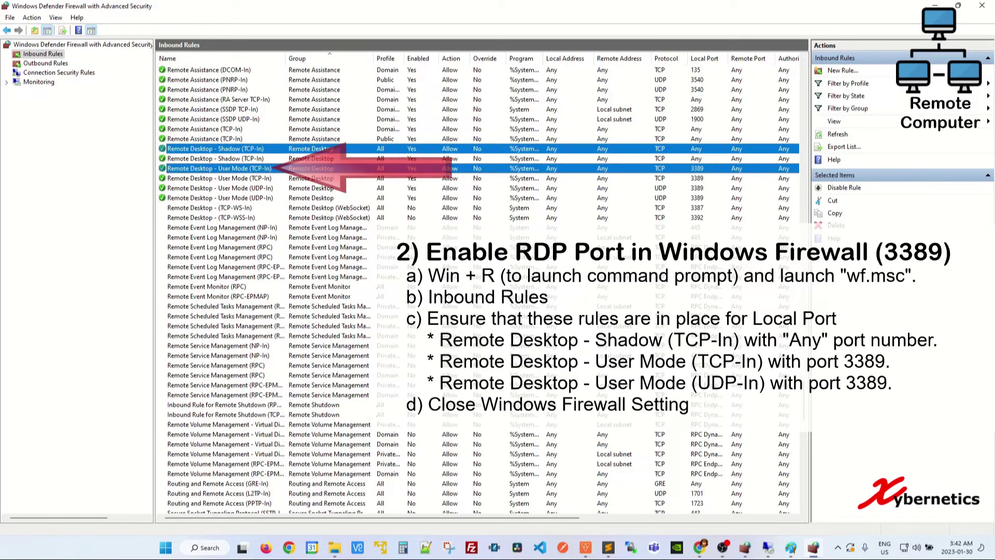
ctrl+click(220, 188)
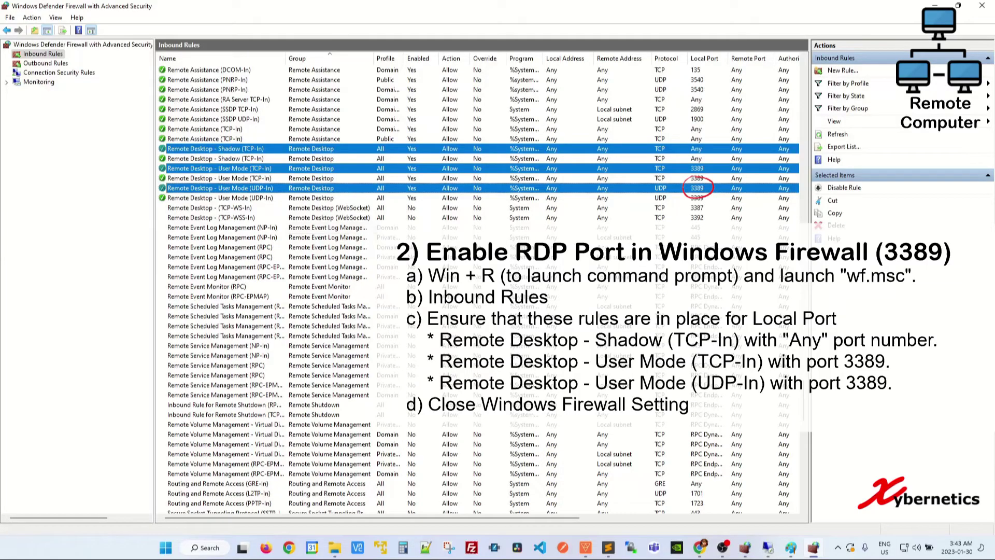
click(981, 6)
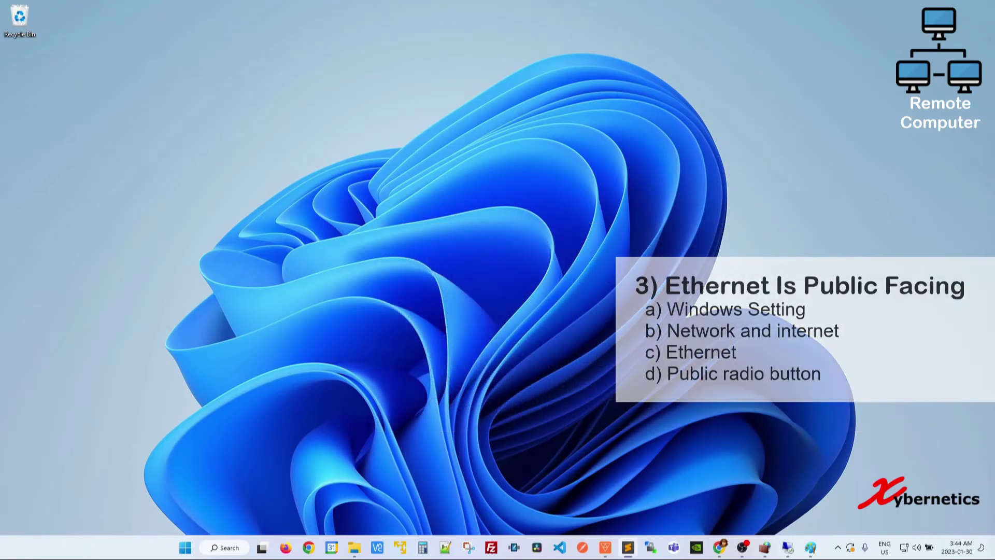
Check in the Windows network settings whether the Ethernet connection's profile type is Public (Recommended), and close Settings.
key(super)
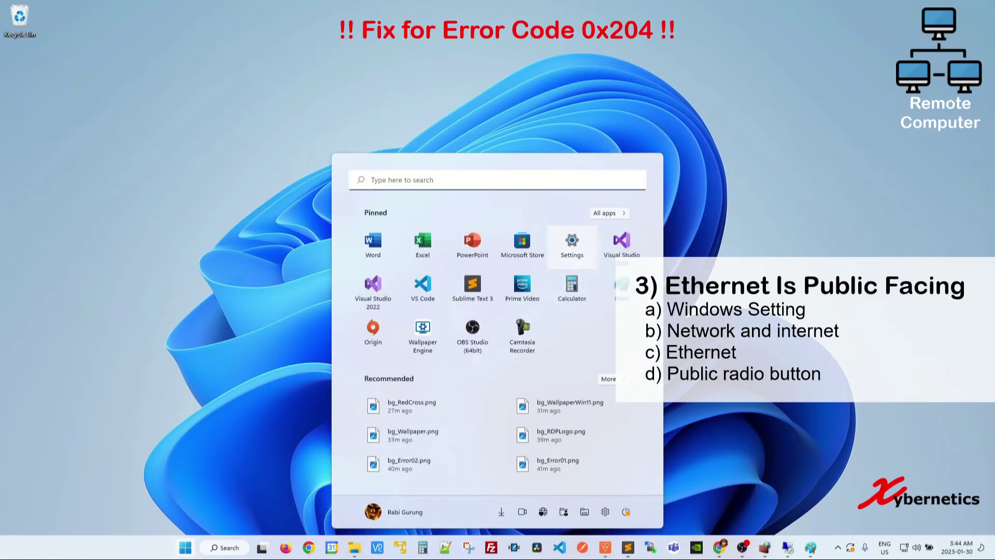
click(572, 243)
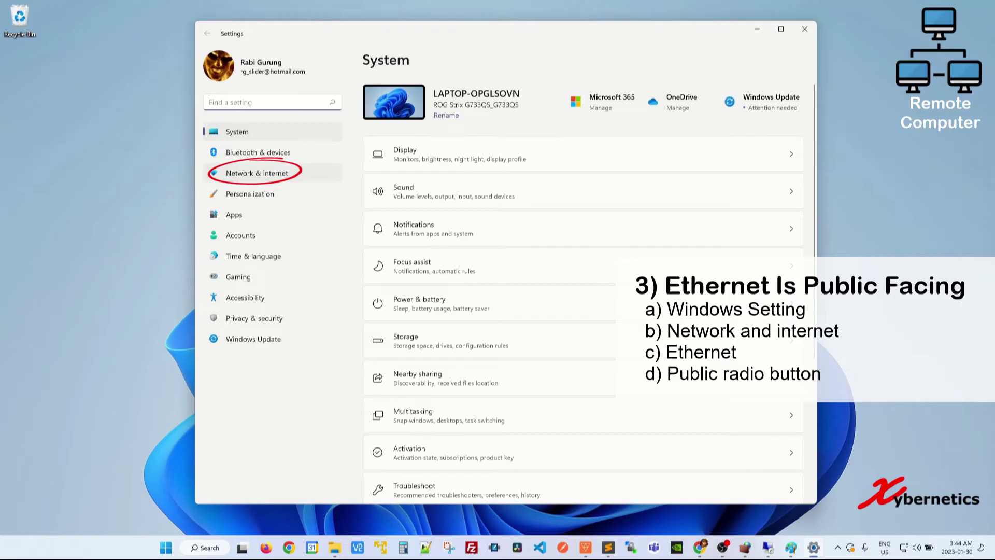
click(257, 173)
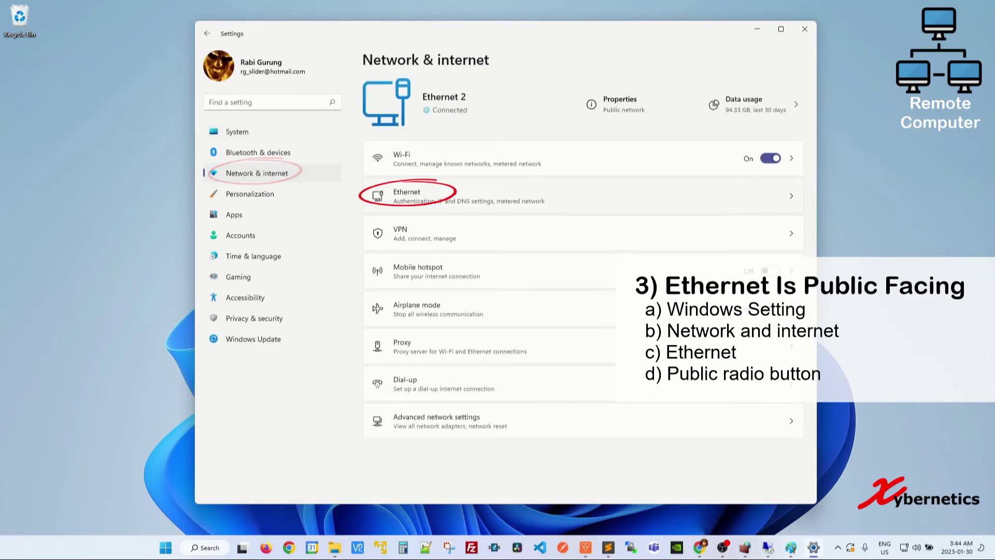
click(406, 195)
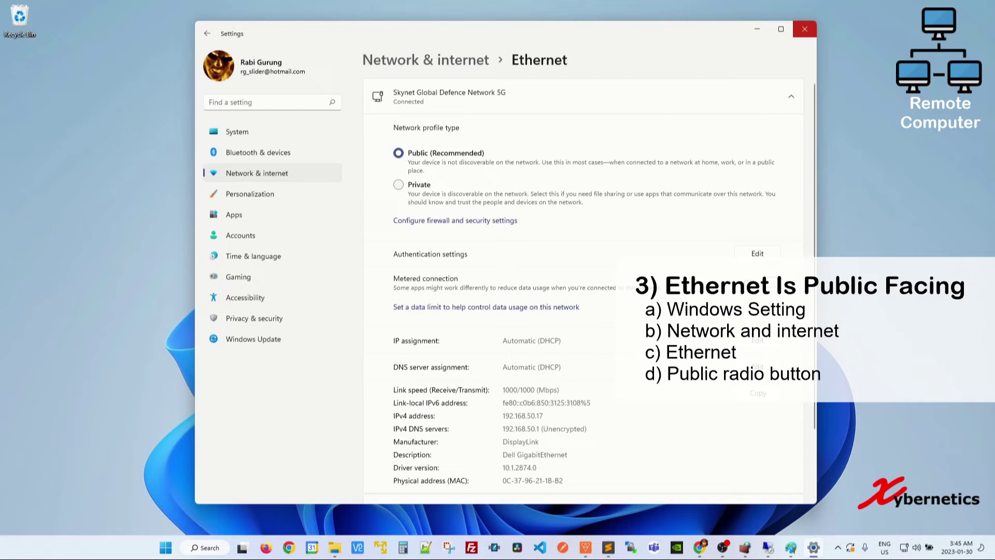
click(805, 29)
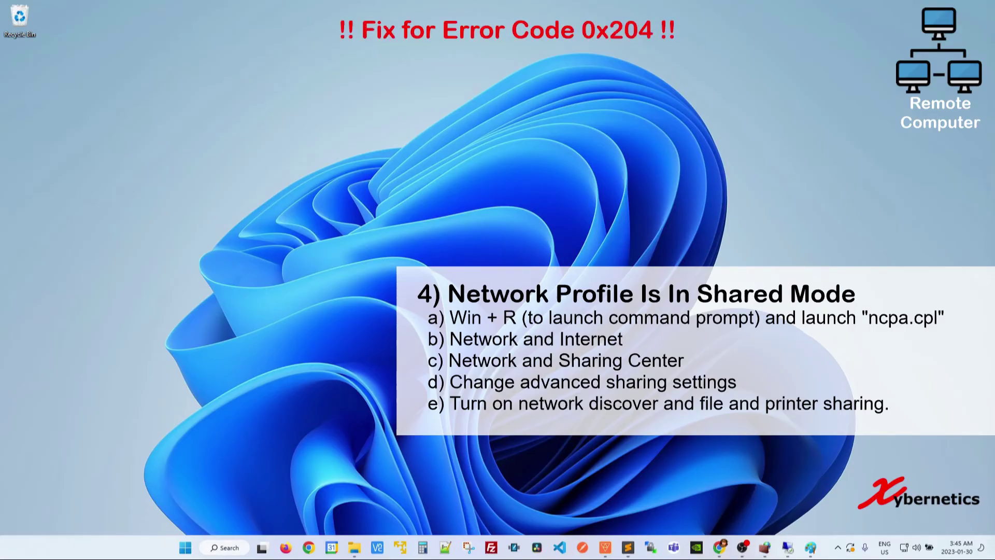
Launch ncpa.cpl and go through the Network and Sharing Center to the advanced sharing settings.
key(super+r)
text(ncpa.cpl)
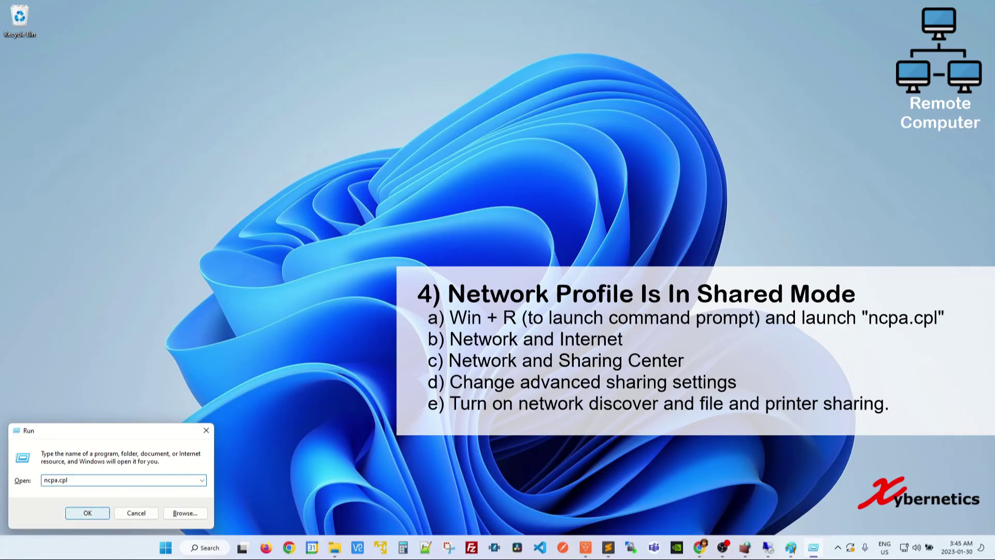
key(Return)
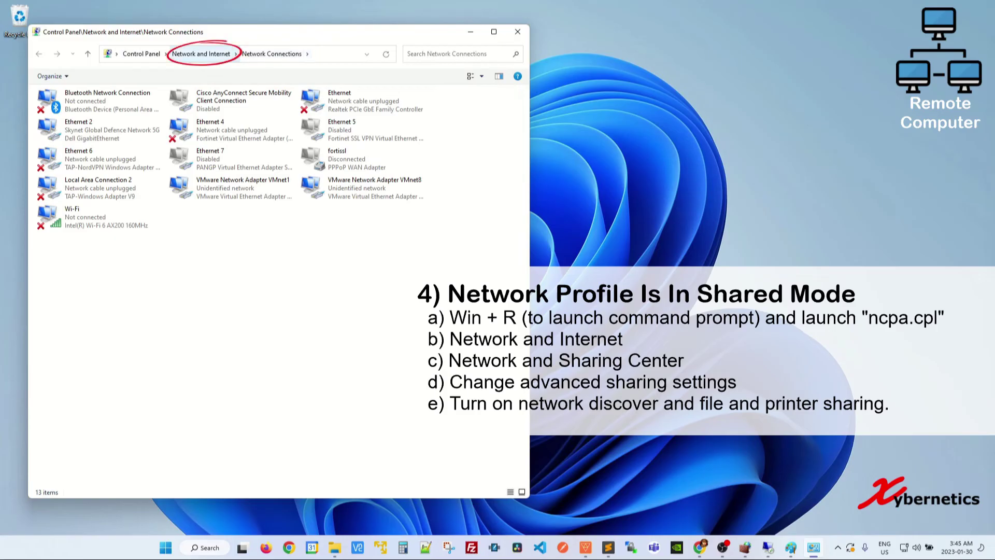
click(201, 54)
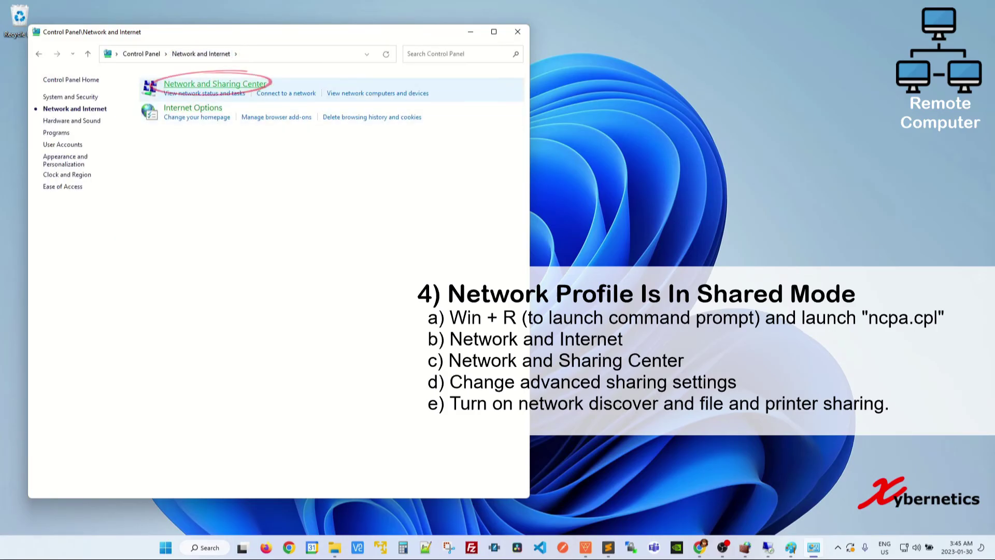
click(208, 84)
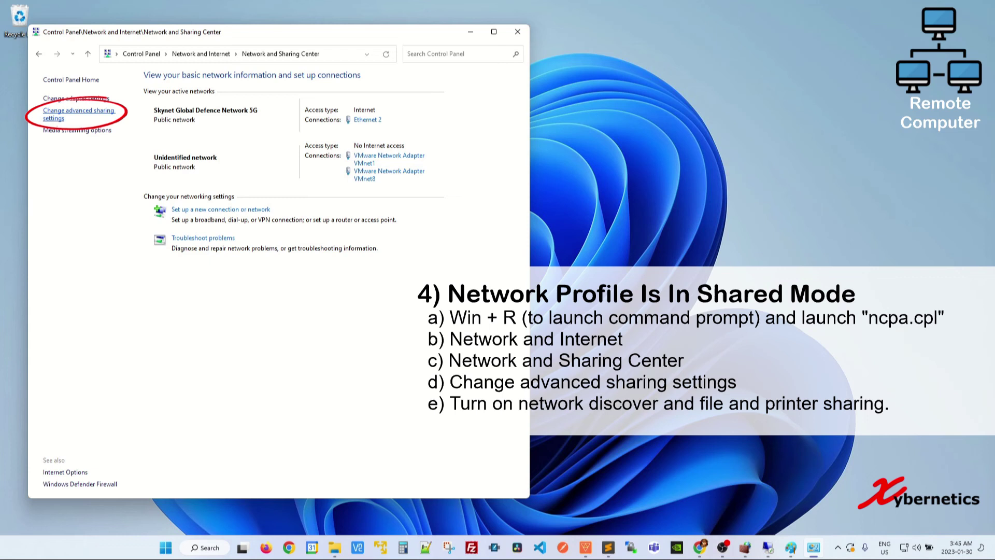
click(78, 111)
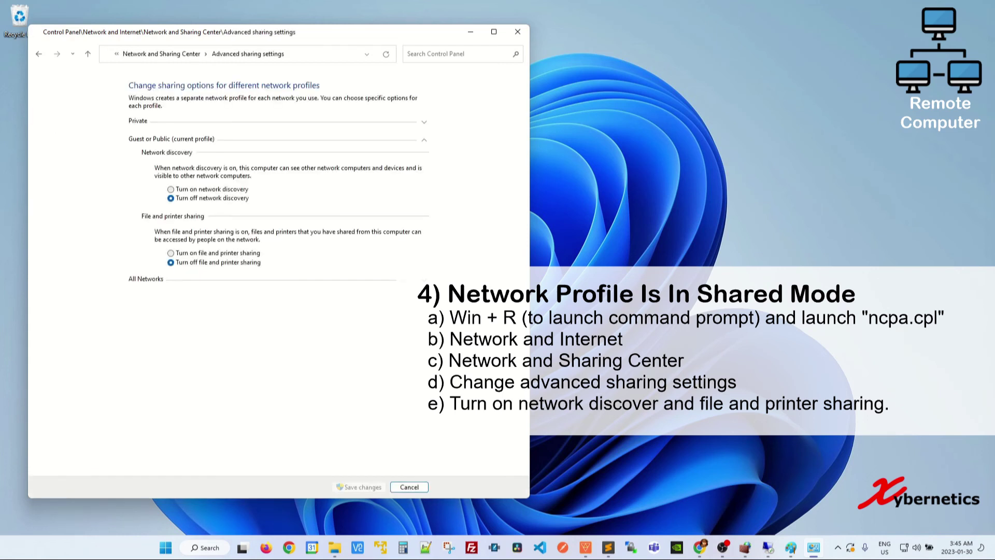
Turn on network discovery and file and printer sharing for the Guest or Public profile, and close the window.
click(170, 189)
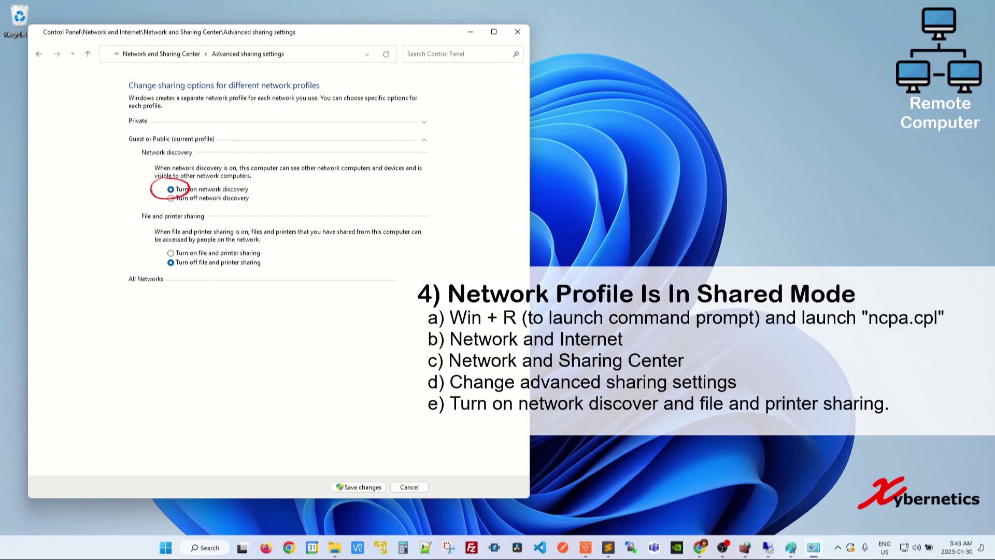
click(171, 253)
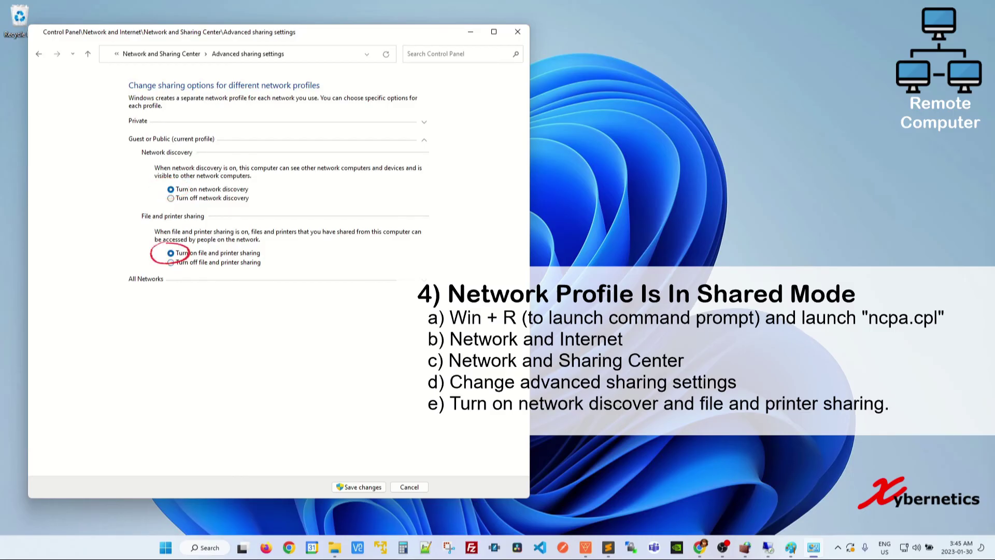
click(517, 32)
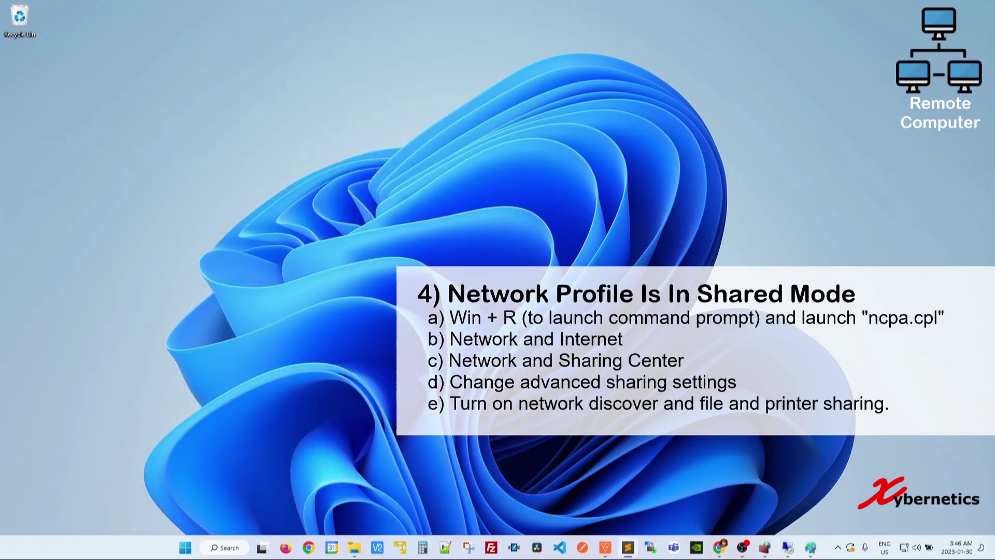